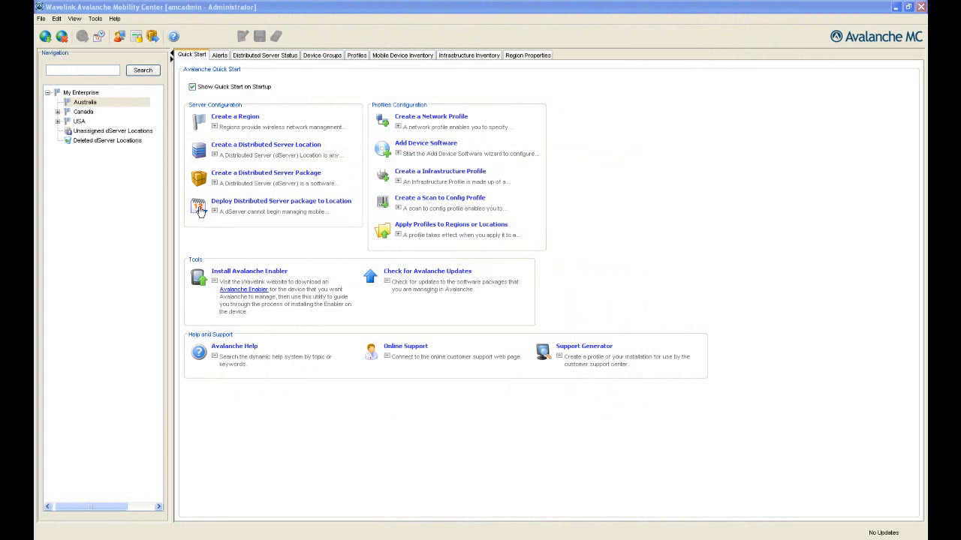
- Create a new region named Sydney under Australia
{"action": "left_click", "coordinate": [225, 119]}
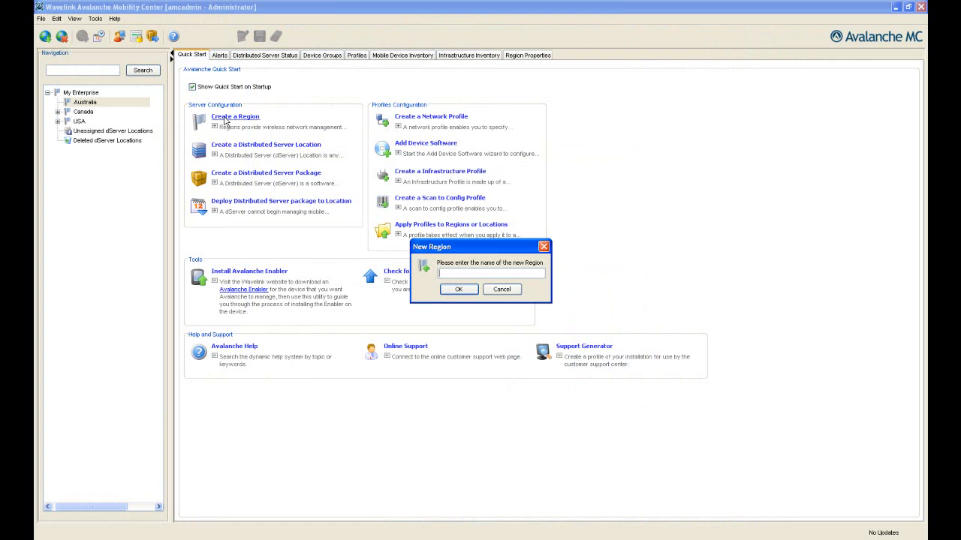
{"action": "type", "text": "Sydney"}
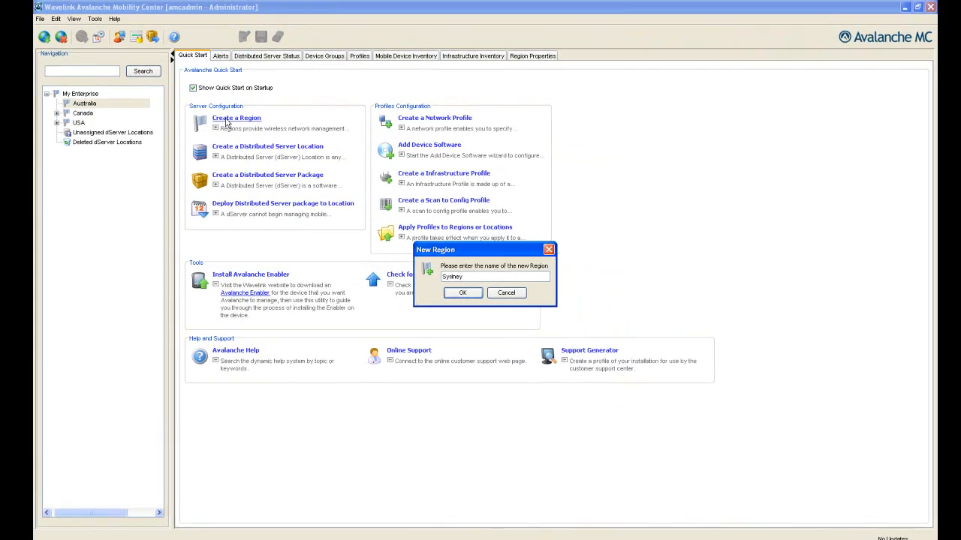
{"action": "key", "text": "Return"}
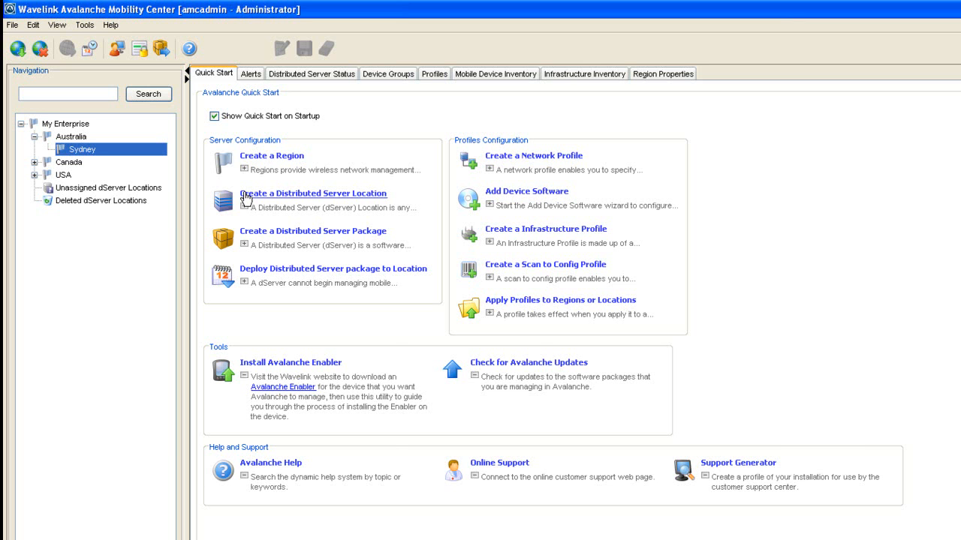
- Define dServer location Sydney1 at 10.22.162.2, city Sydney, time zone Australia/Sydney
{"action": "left_click", "coordinate": [244, 198]}
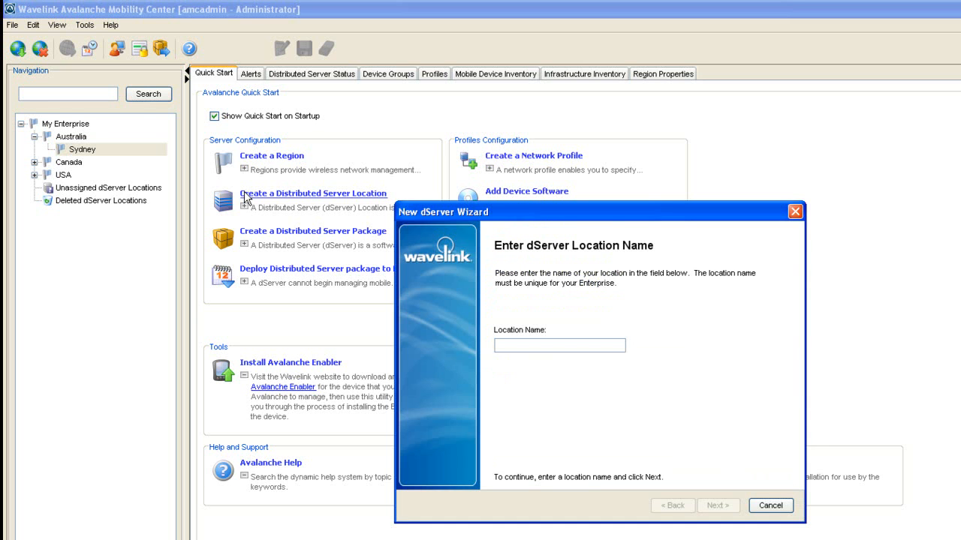
{"action": "type", "text": "Sydney1"}
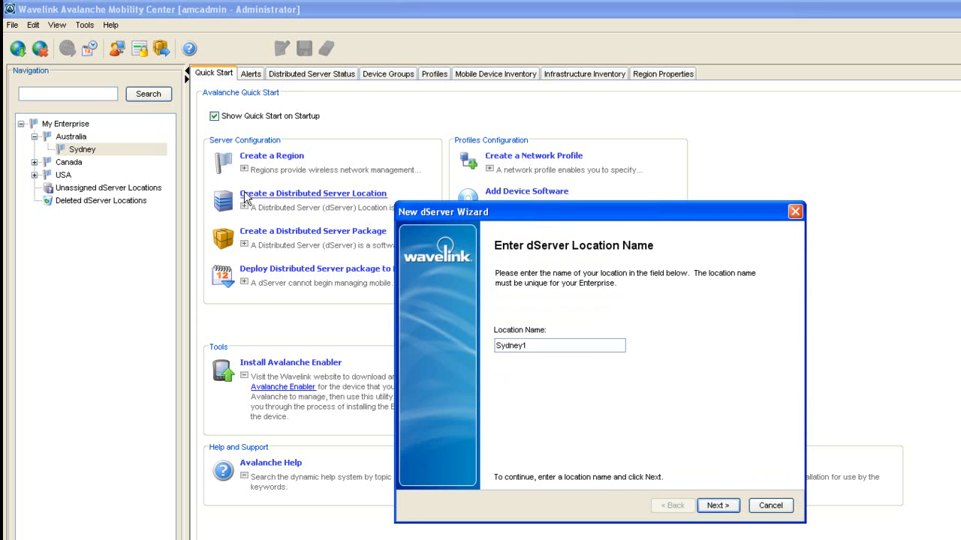
{"action": "key", "text": "Return"}
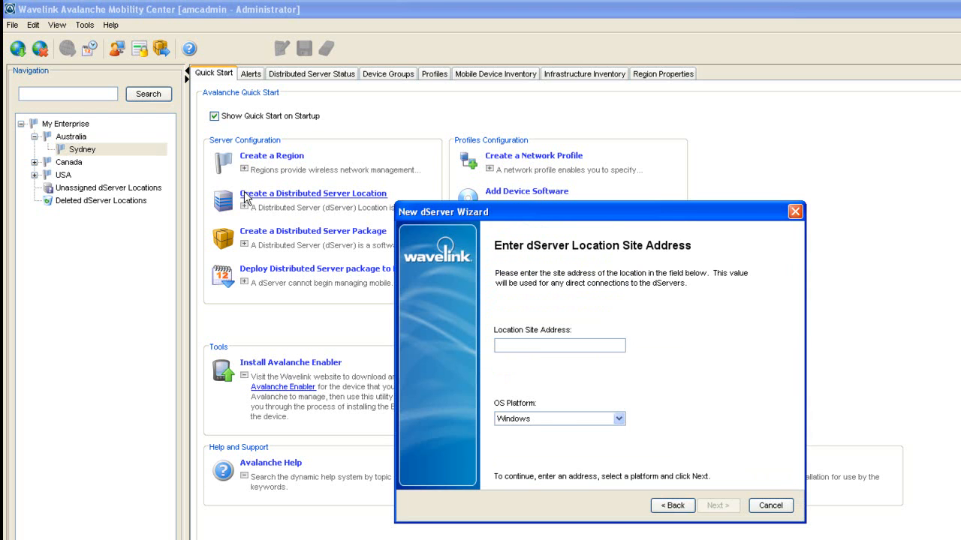
{"action": "type", "text": "10.22.1"}
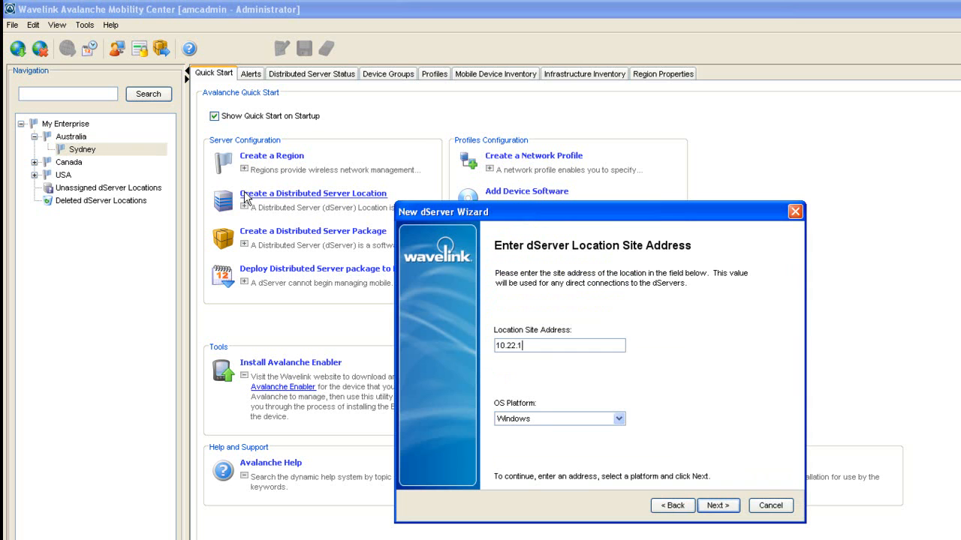
{"action": "type", "text": "62.2"}
{"action": "key", "text": "Return"}
{"action": "type", "text": "Sydney"}
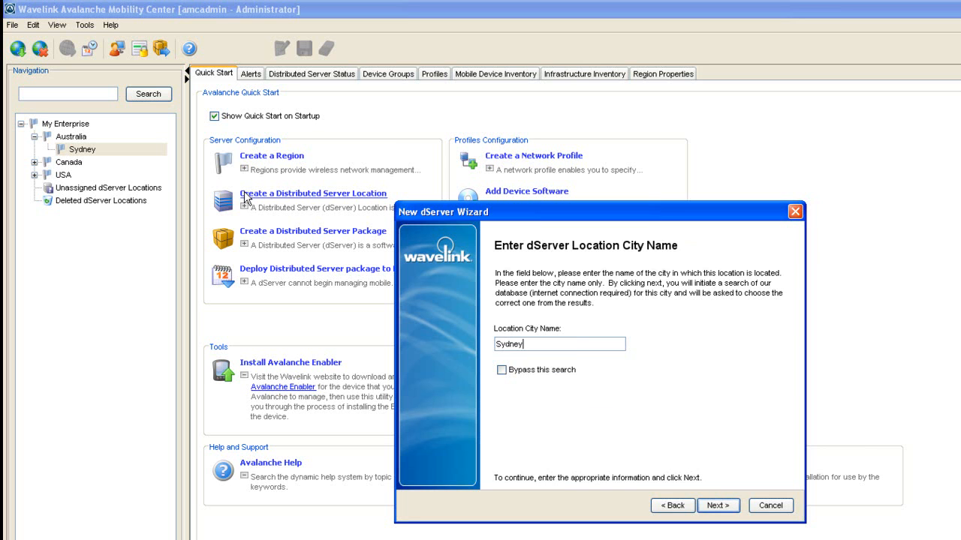
{"action": "key", "text": "Return"}
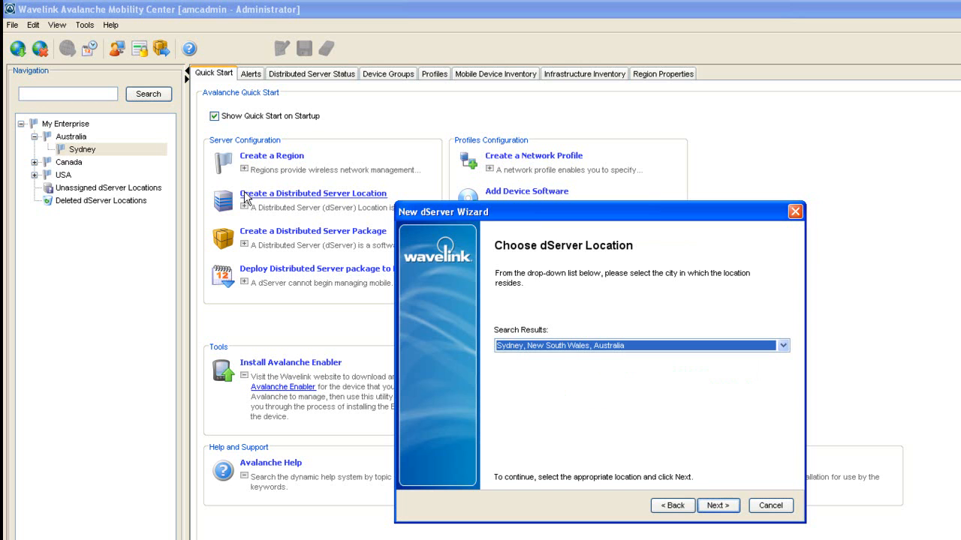
{"action": "key", "text": "Return"}
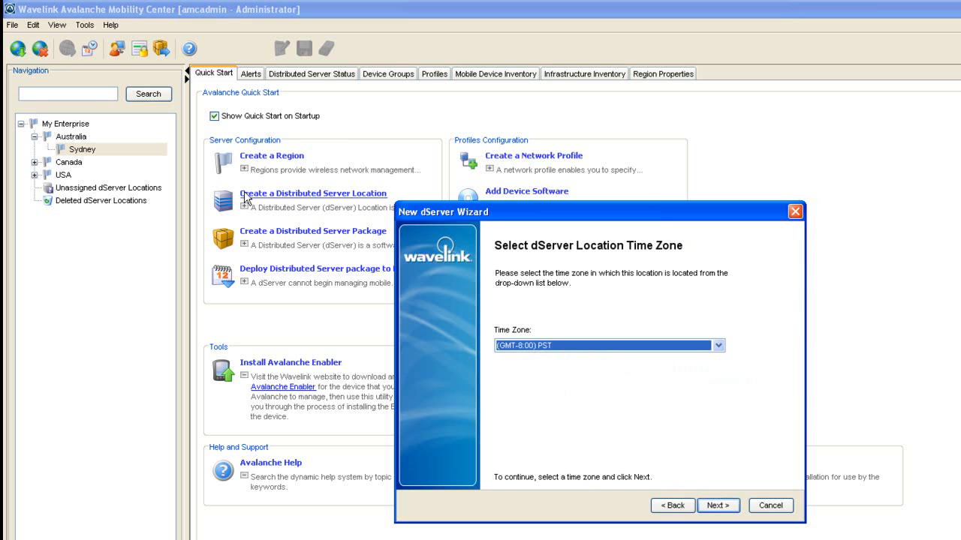
{"action": "left_click", "coordinate": [718, 347]}
{"action": "left_click", "coordinate": [642, 379]}
{"action": "left_click", "coordinate": [712, 507]}
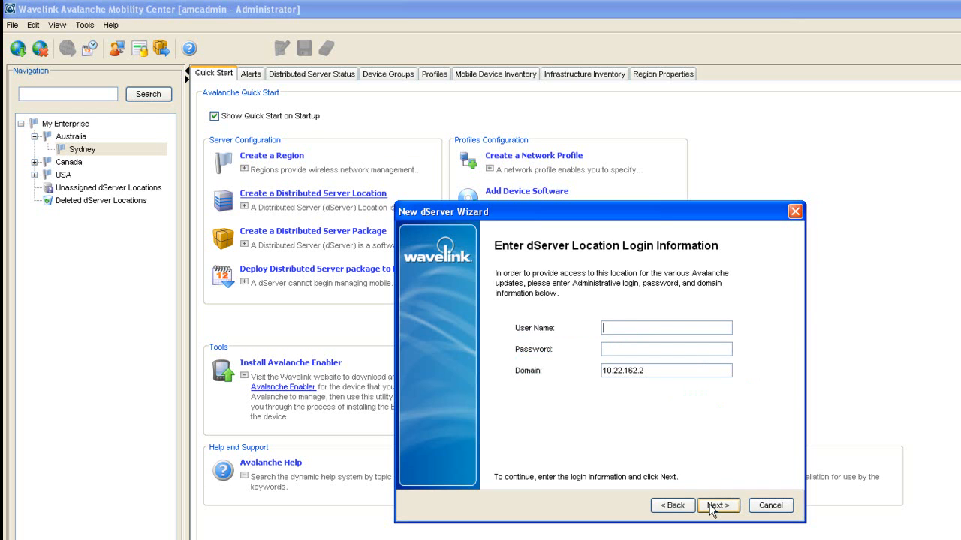
- Enter the login username, password and domain headquarters, choose the Deploy folder, and finish
{"action": "key", "text": "Tab"}
{"action": "type", "text": "*****"}
{"action": "key", "text": "Tab"}
{"action": "key", "text": "BackSpace"}
{"action": "key", "text": "BackSpace"}
{"action": "key", "text": "BackSpace"}
{"action": "key", "text": "BackSpace"}
{"action": "key", "text": "BackSpace"}
{"action": "key", "text": "BackSpace"}
{"action": "key", "text": "BackSpace"}
{"action": "key", "text": "BackSpace"}
{"action": "key", "text": "BackSpace"}
{"action": "key", "text": "BackSpace"}
{"action": "key", "text": "BackSpace"}
{"action": "type", "text": "headquarters"}
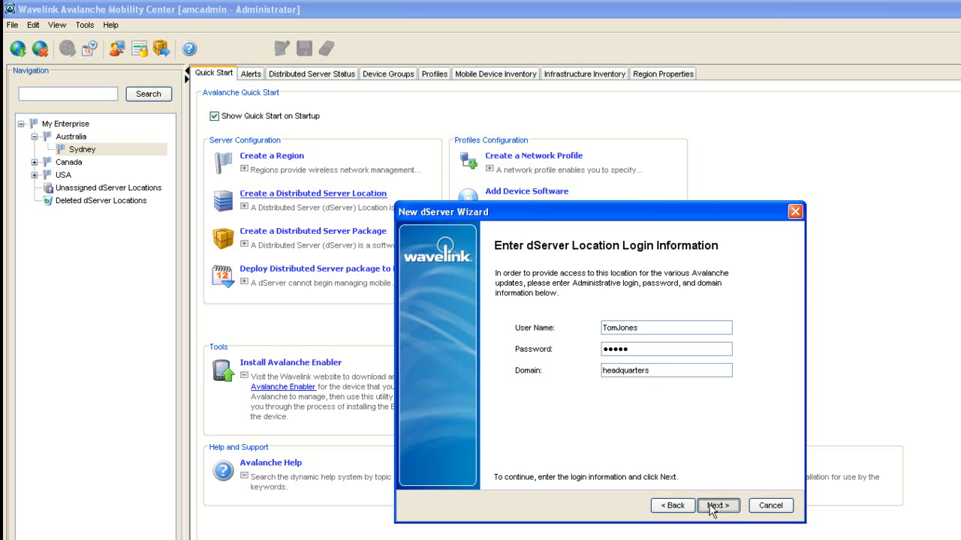
{"action": "left_click", "coordinate": [711, 508]}
{"action": "left_click", "coordinate": [523, 313]}
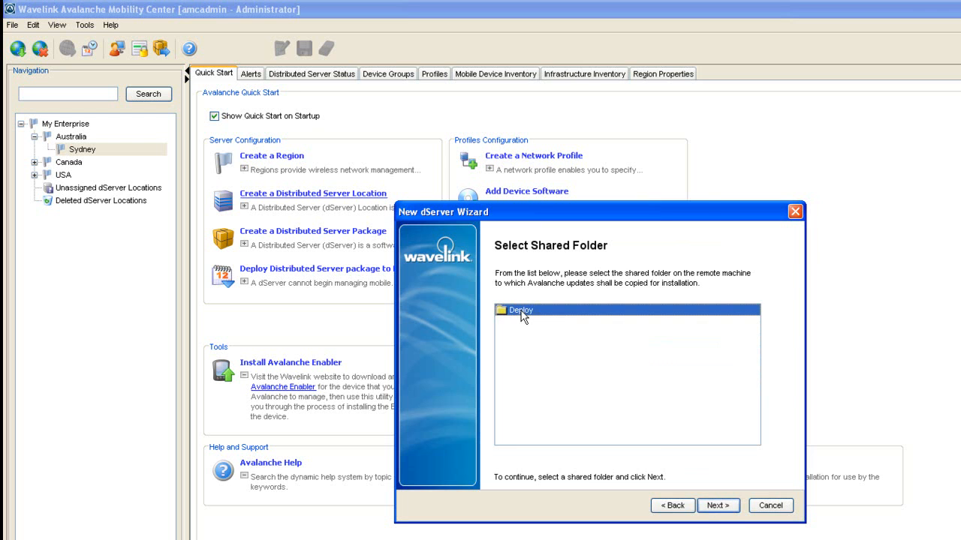
{"action": "left_click", "coordinate": [722, 507]}
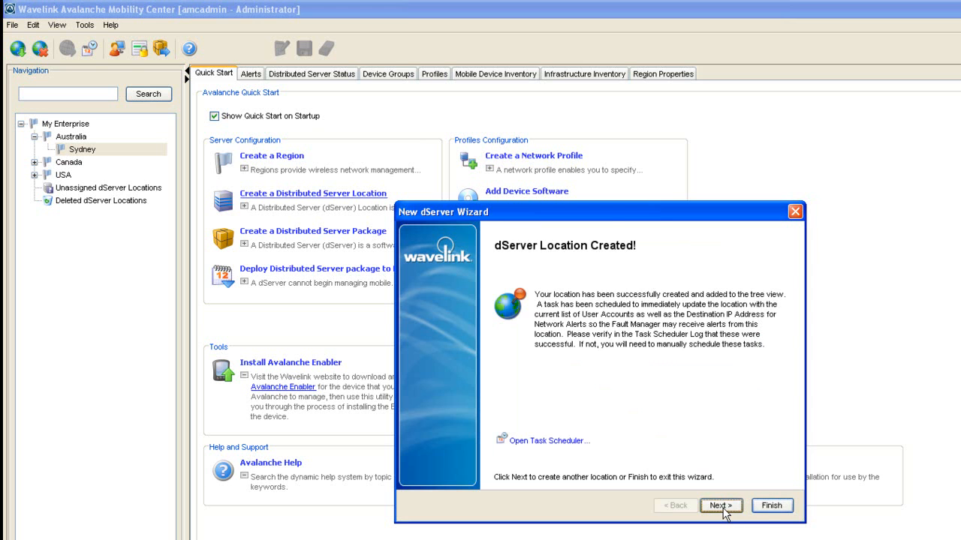
{"action": "left_click", "coordinate": [770, 506]}
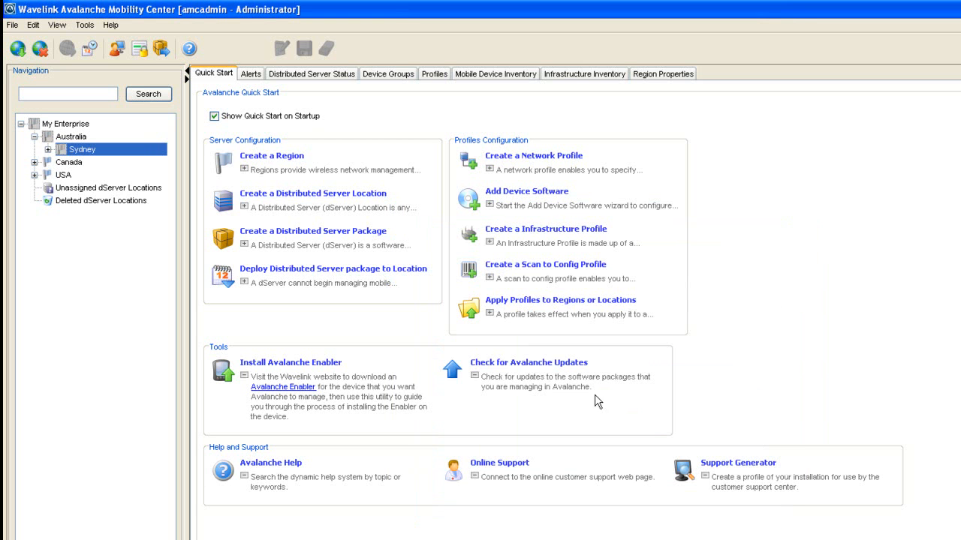
- Start a combined Infrastructure and Mobile Device server package with default address, path, adapters and Security with Encryption
{"action": "left_click", "coordinate": [323, 237]}
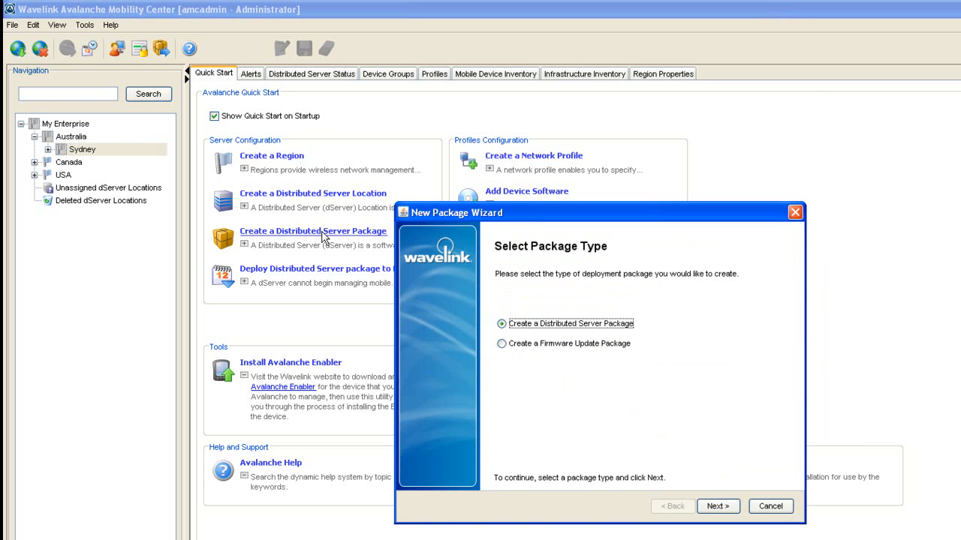
{"action": "left_click", "coordinate": [713, 507]}
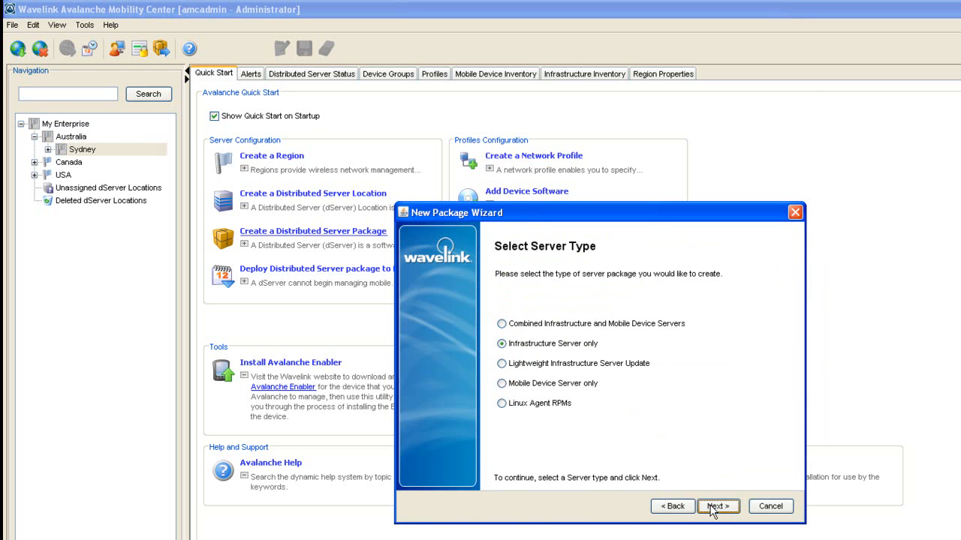
{"action": "left_click", "coordinate": [502, 324]}
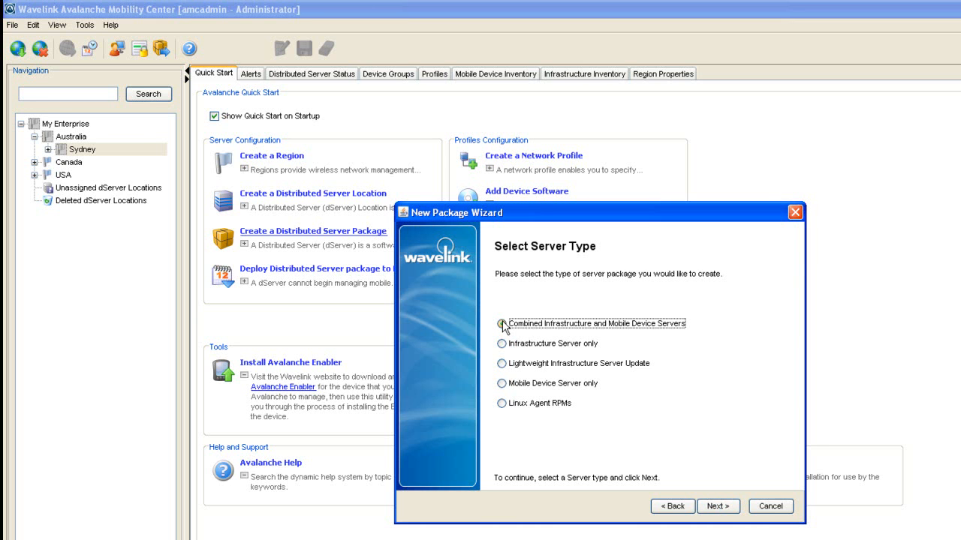
{"action": "left_click", "coordinate": [715, 507]}
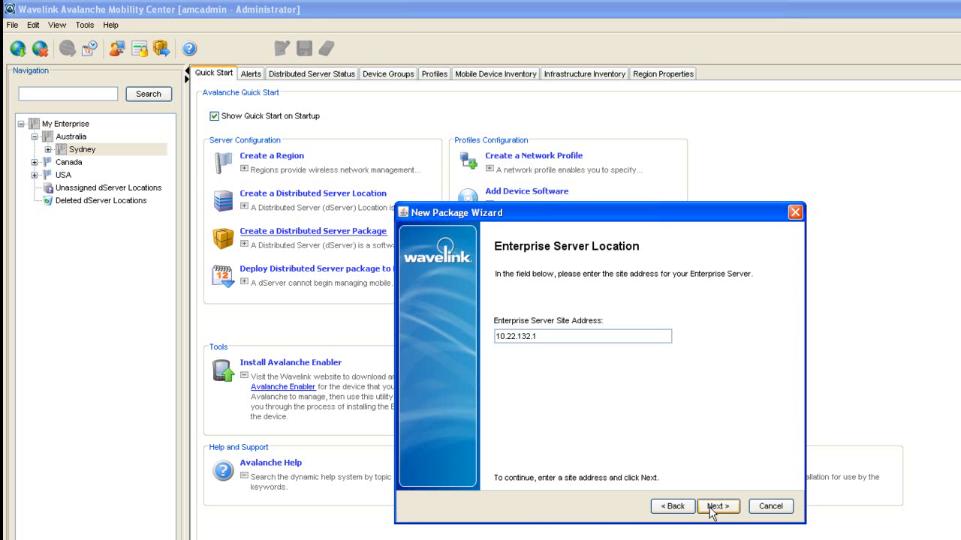
{"action": "left_click", "coordinate": [712, 508]}
{"action": "left_click", "coordinate": [711, 509]}
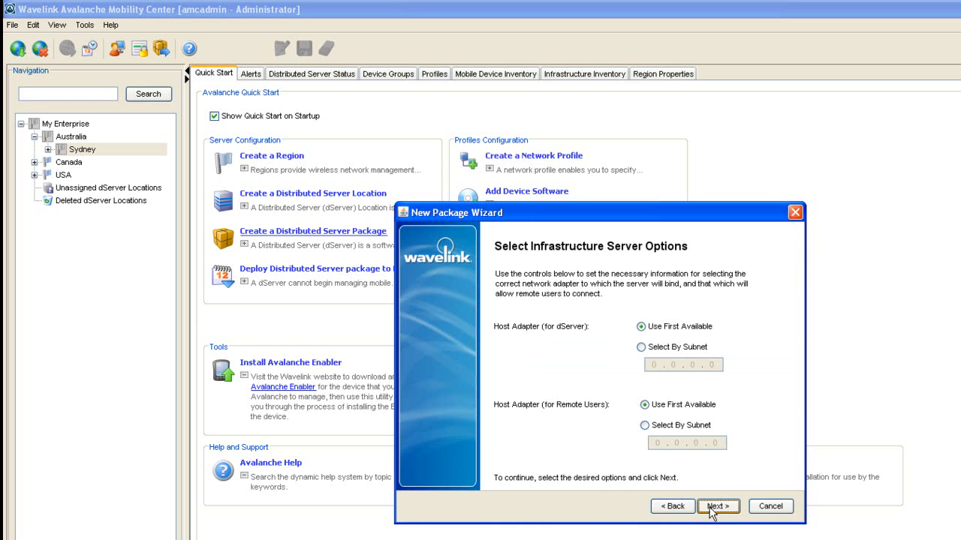
{"action": "left_click", "coordinate": [711, 509]}
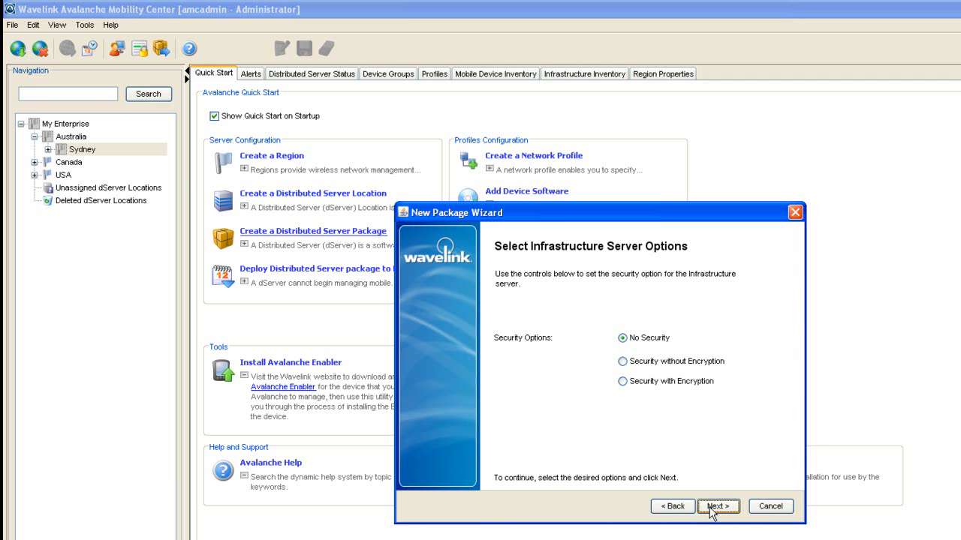
{"action": "left_click", "coordinate": [622, 381]}
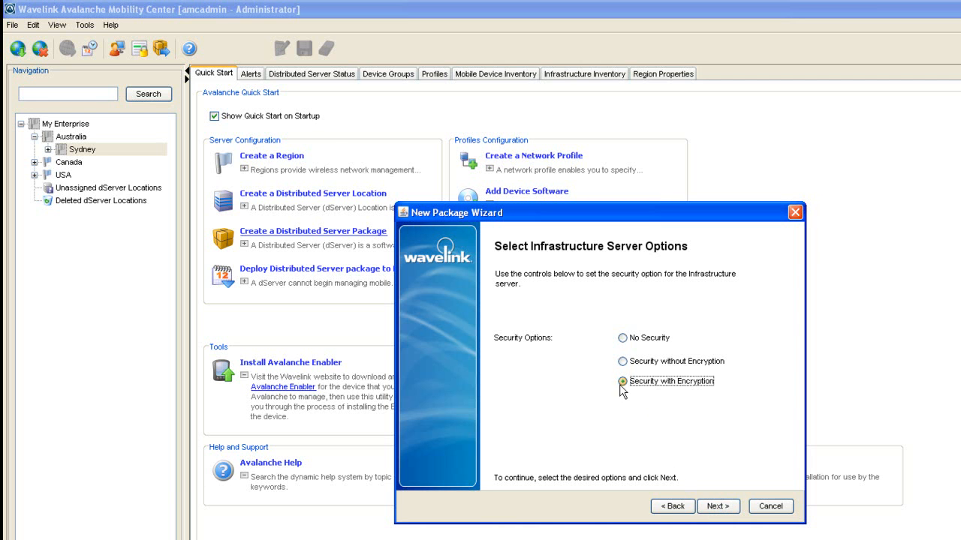
{"action": "left_click", "coordinate": [708, 509]}
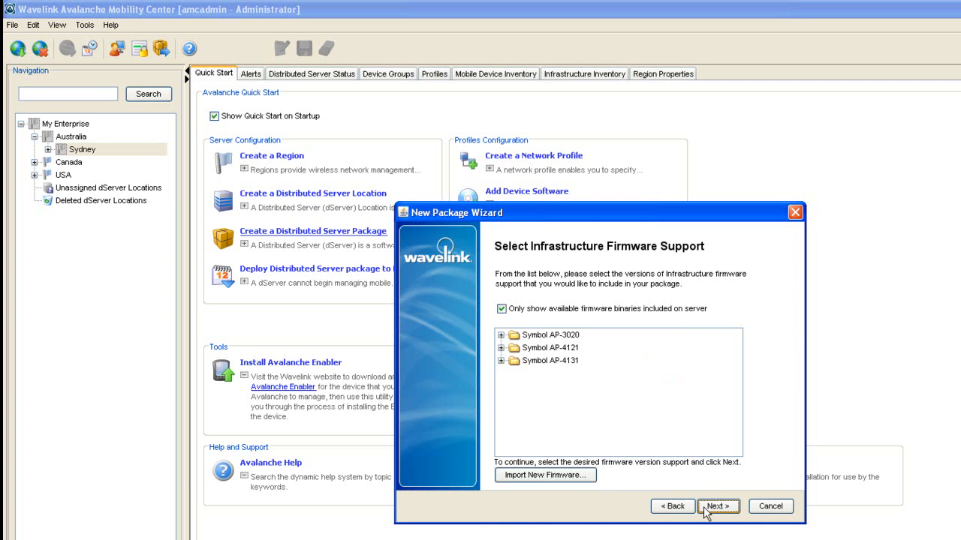
- Include Symbol AP-4131 firmware 03.95-04 in the package
{"action": "left_click", "coordinate": [552, 475]}
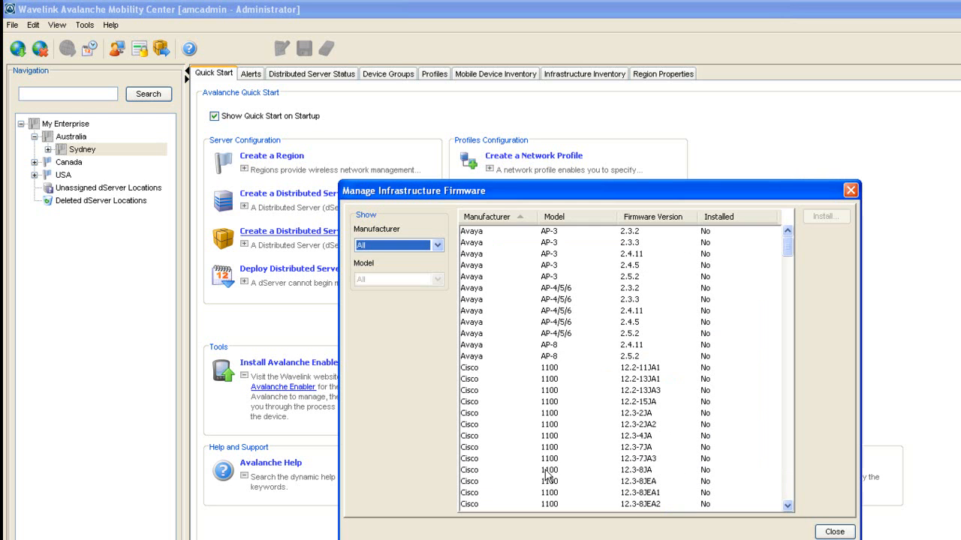
{"action": "left_click", "coordinate": [547, 469]}
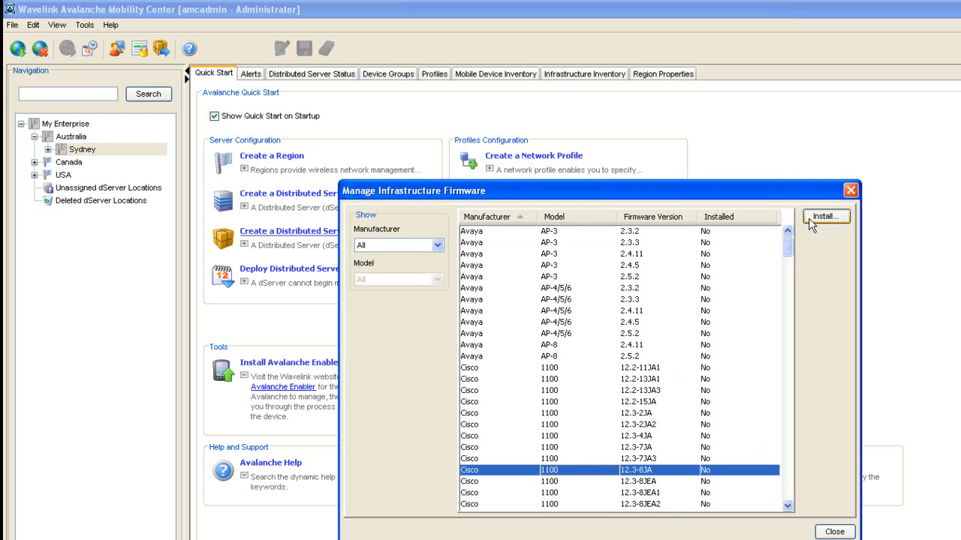
{"action": "left_click", "coordinate": [849, 191]}
{"action": "left_click", "coordinate": [501, 360]}
{"action": "left_click", "coordinate": [529, 373]}
{"action": "left_click", "coordinate": [713, 509]}
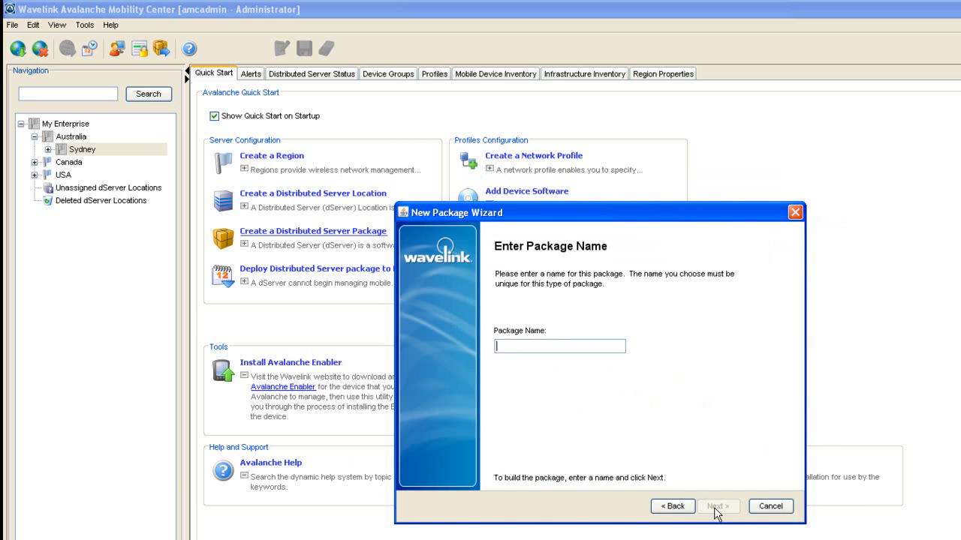
- Name the package Sydney1, build it, review its details, and close the Deployment Package Manager
{"action": "type", "text": "Sydney"}
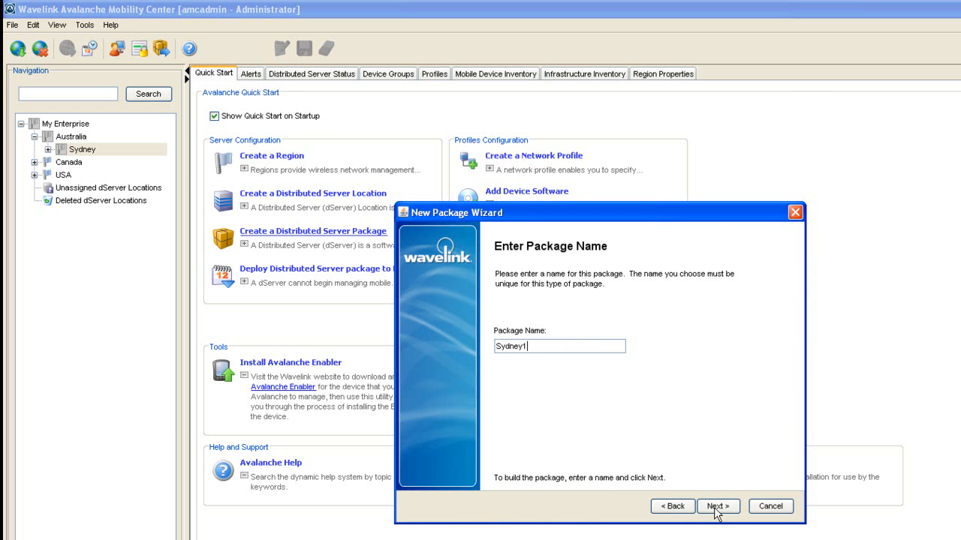
{"action": "type", "text": "1"}
{"action": "left_click", "coordinate": [714, 507]}
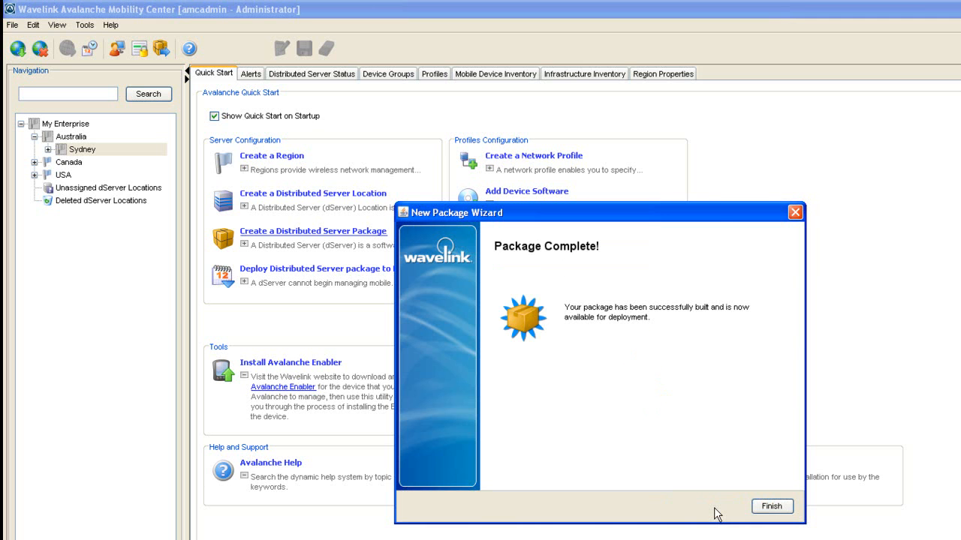
{"action": "left_click", "coordinate": [771, 506]}
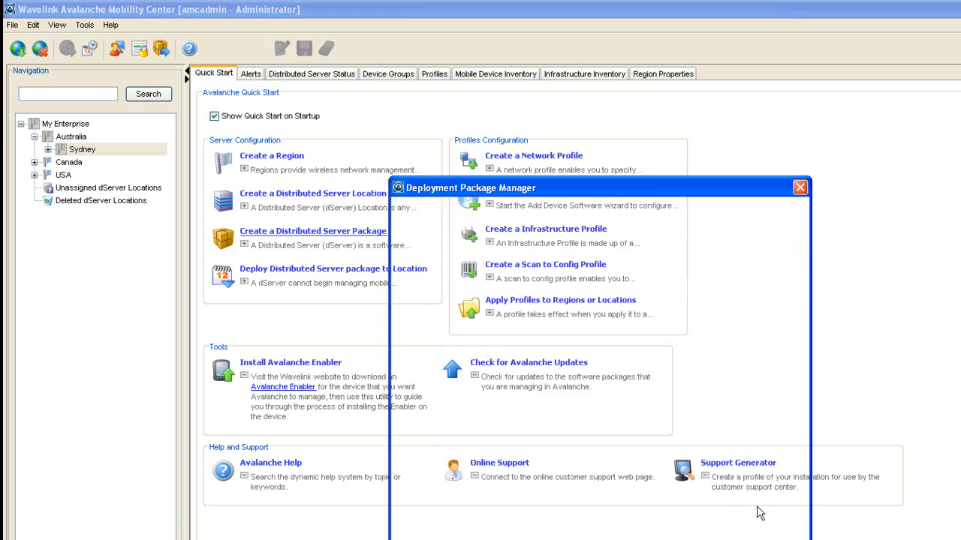
{"action": "left_click", "coordinate": [545, 288]}
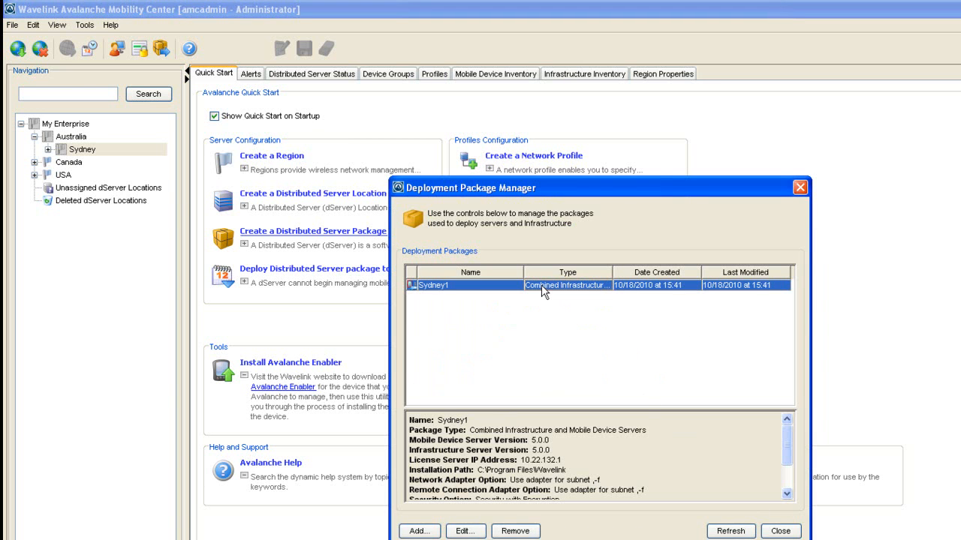
{"action": "left_click_drag", "start_coordinate": [791, 456], "coordinate": [790, 481]}
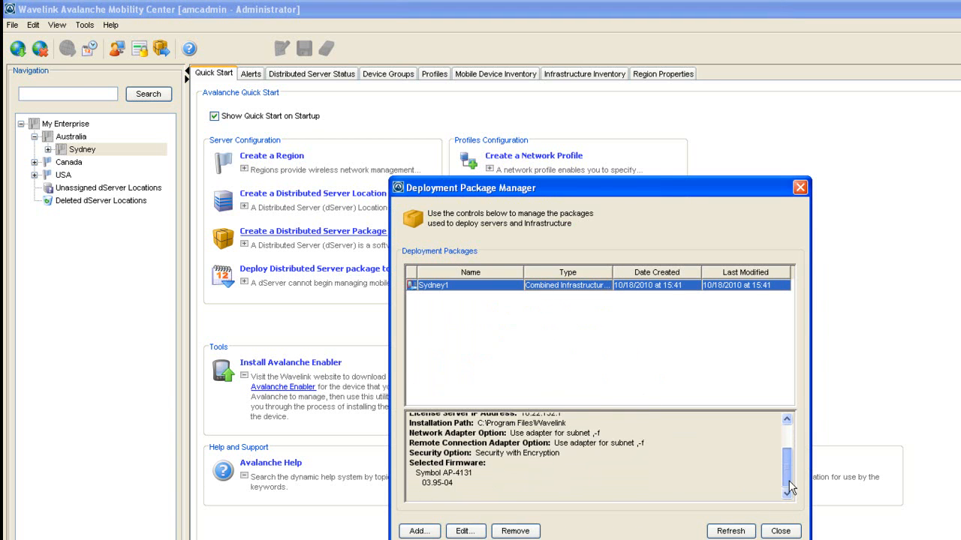
{"action": "left_click", "coordinate": [780, 531]}
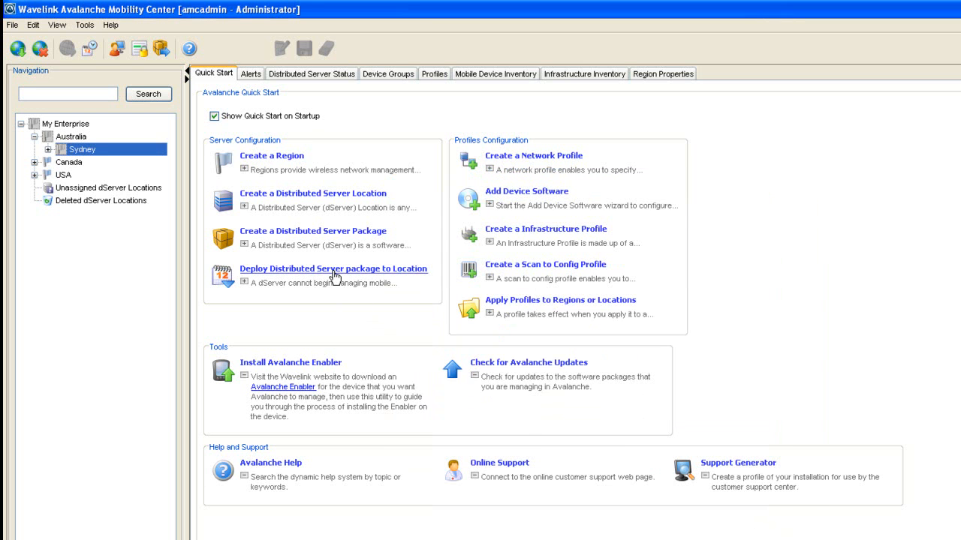
- Create a Deploy / Update Distributed Servers task targeting the Sydney1 location
{"action": "left_click", "coordinate": [333, 271]}
{"action": "left_click", "coordinate": [663, 290]}
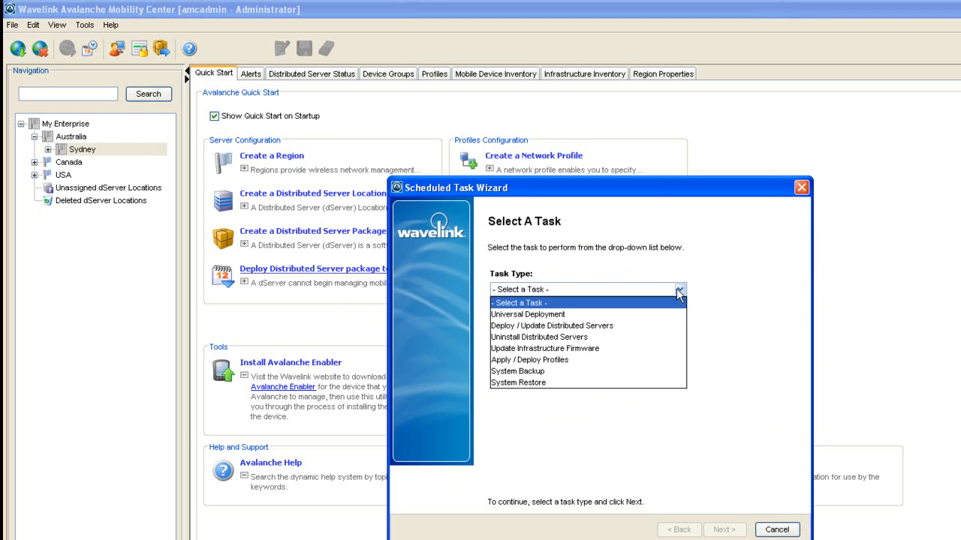
{"action": "left_click", "coordinate": [663, 325]}
{"action": "left_click", "coordinate": [710, 530]}
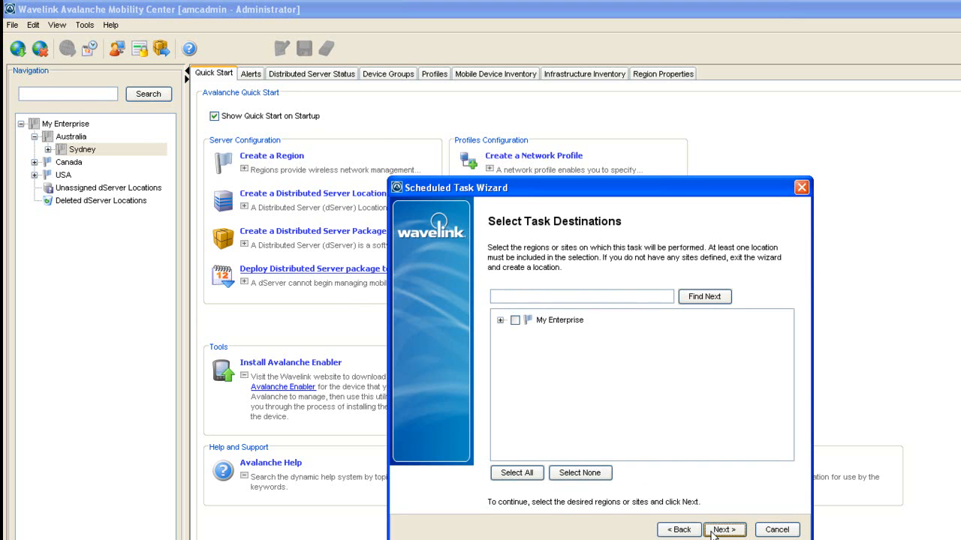
{"action": "left_click", "coordinate": [500, 321]}
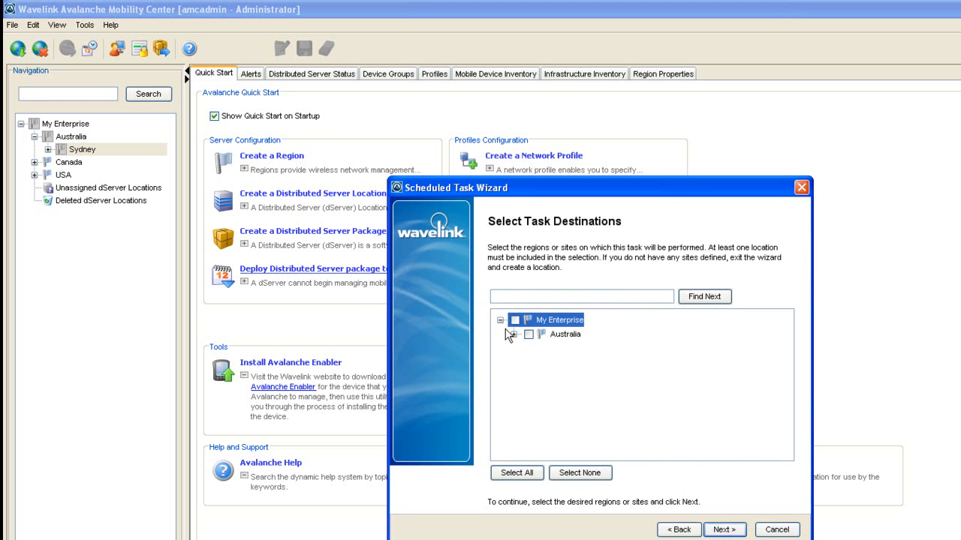
{"action": "left_click", "coordinate": [513, 335]}
{"action": "left_click", "coordinate": [527, 349]}
{"action": "left_click", "coordinate": [555, 363]}
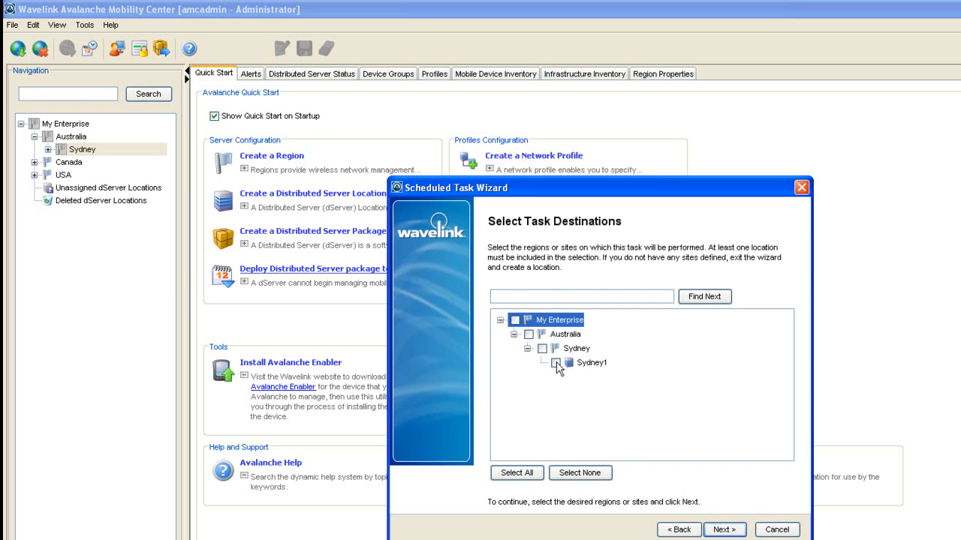
- Choose the Sydney1 package, set the task to perform now, and schedule it
{"action": "left_click", "coordinate": [722, 529]}
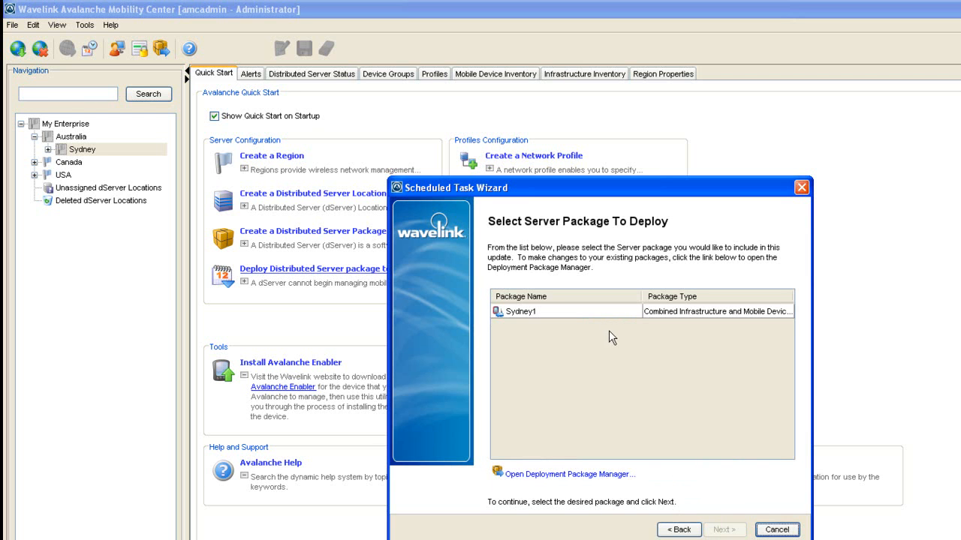
{"action": "left_click", "coordinate": [594, 314]}
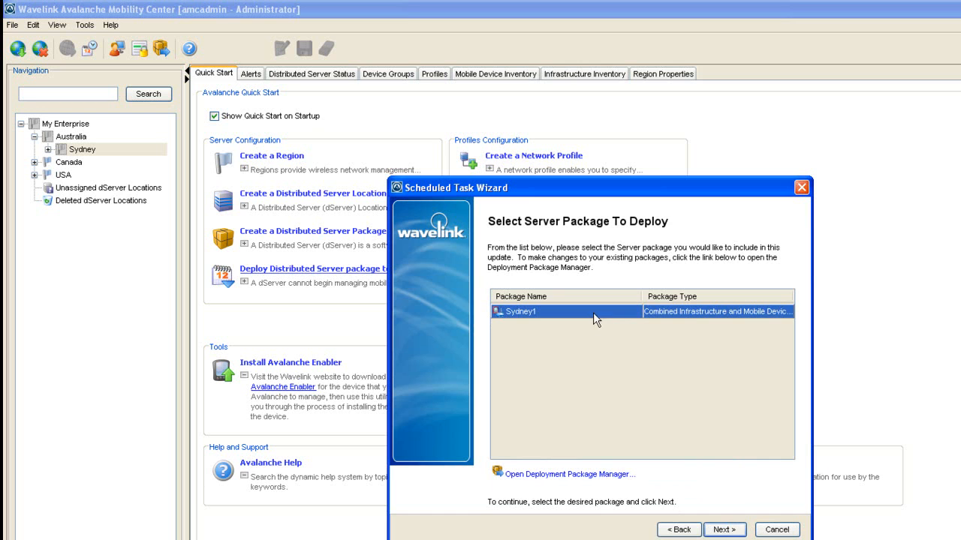
{"action": "left_click", "coordinate": [722, 530]}
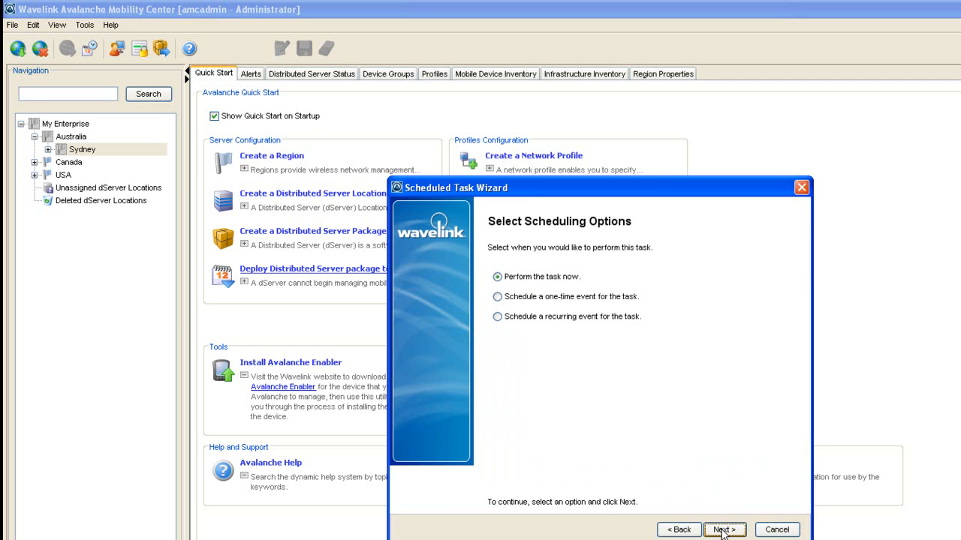
{"action": "left_click", "coordinate": [722, 530]}
{"action": "left_click", "coordinate": [722, 530]}
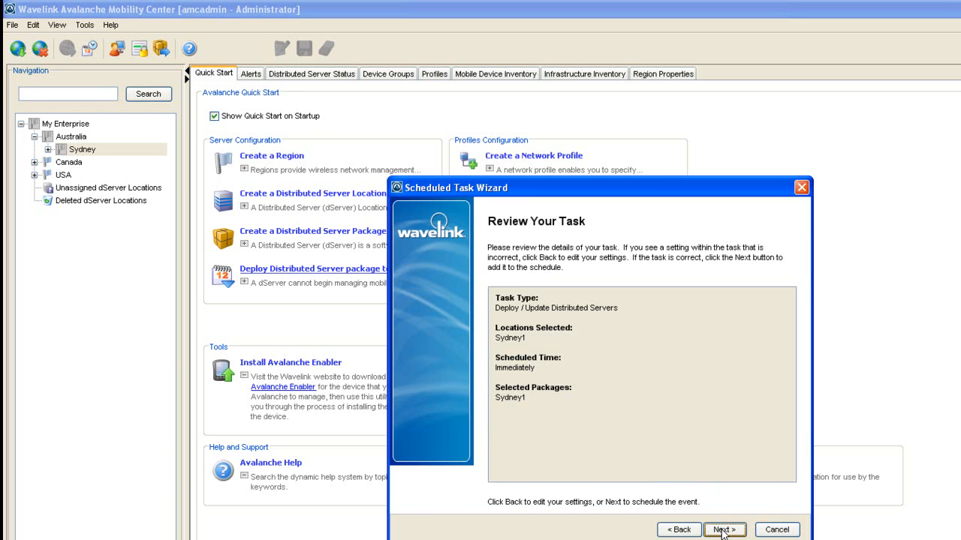
{"action": "left_click", "coordinate": [722, 529]}
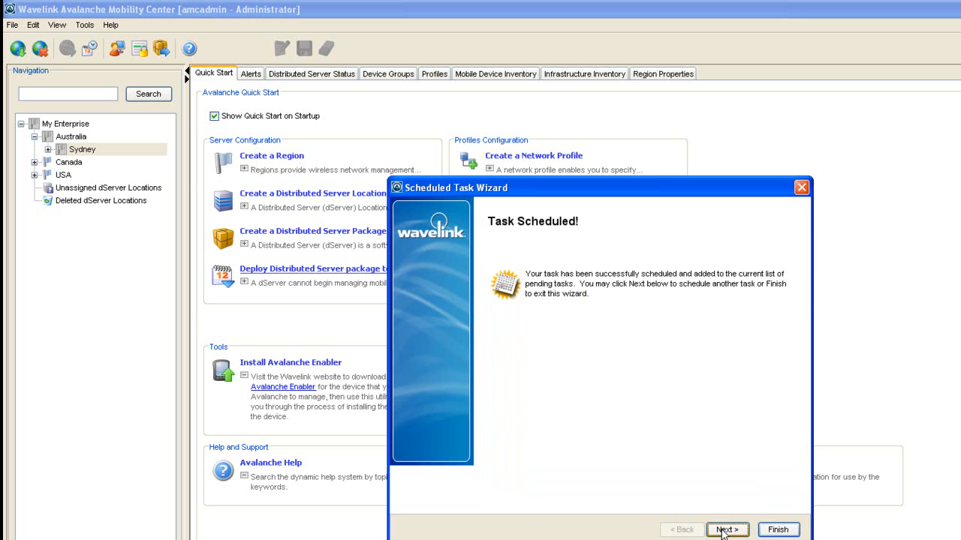
{"action": "left_click", "coordinate": [770, 531]}
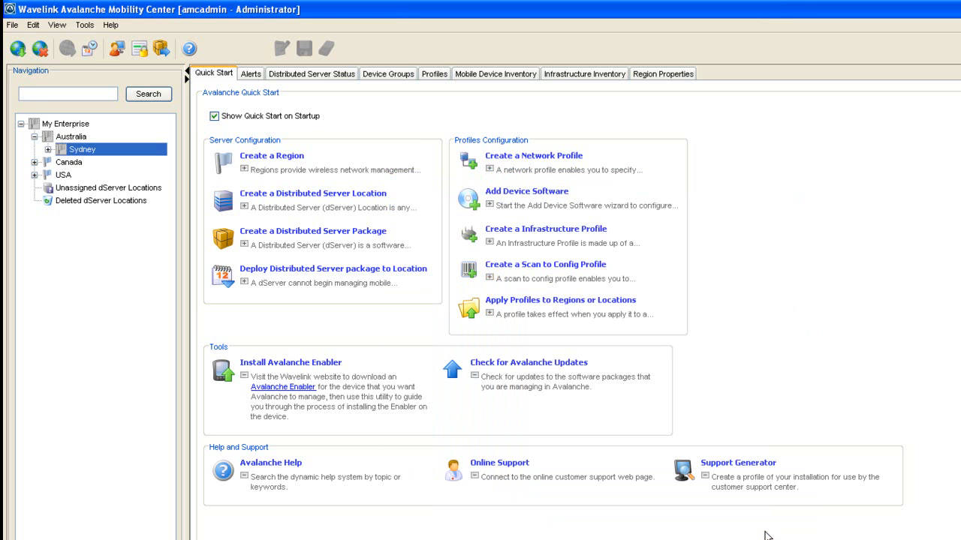
- Refresh the tree and expand Sydney1 to show its Infrastructure and Mobile Device servers
{"action": "left_click", "coordinate": [90, 51]}
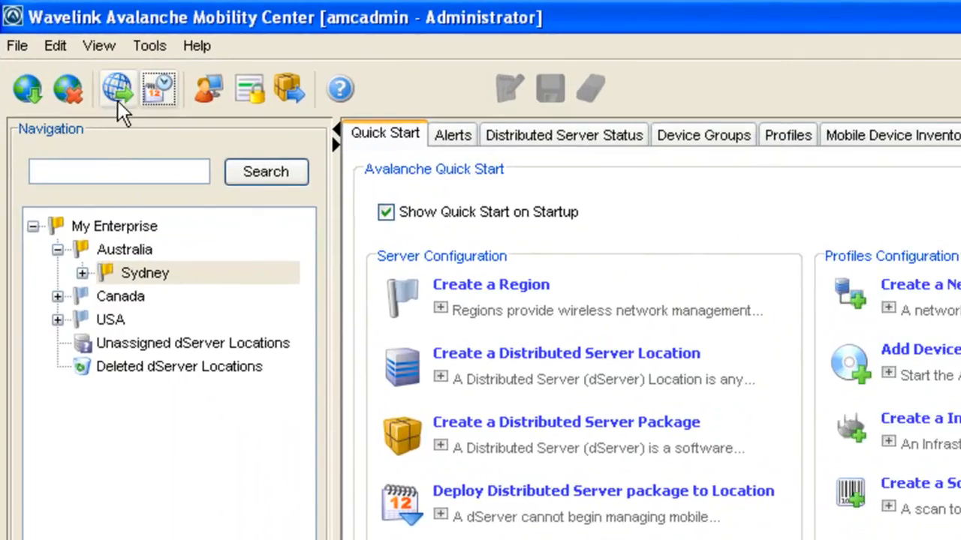
{"action": "left_click", "coordinate": [117, 96]}
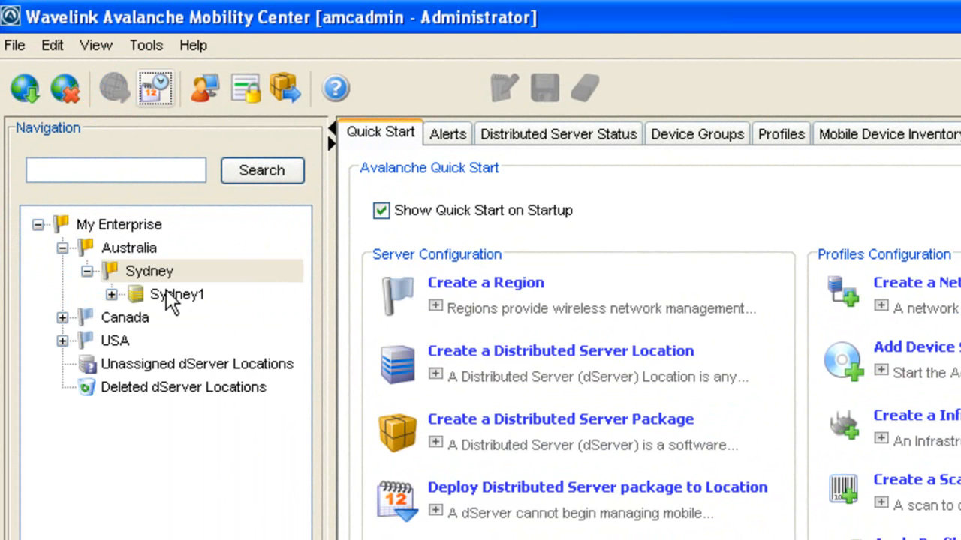
{"action": "left_click", "coordinate": [111, 294]}
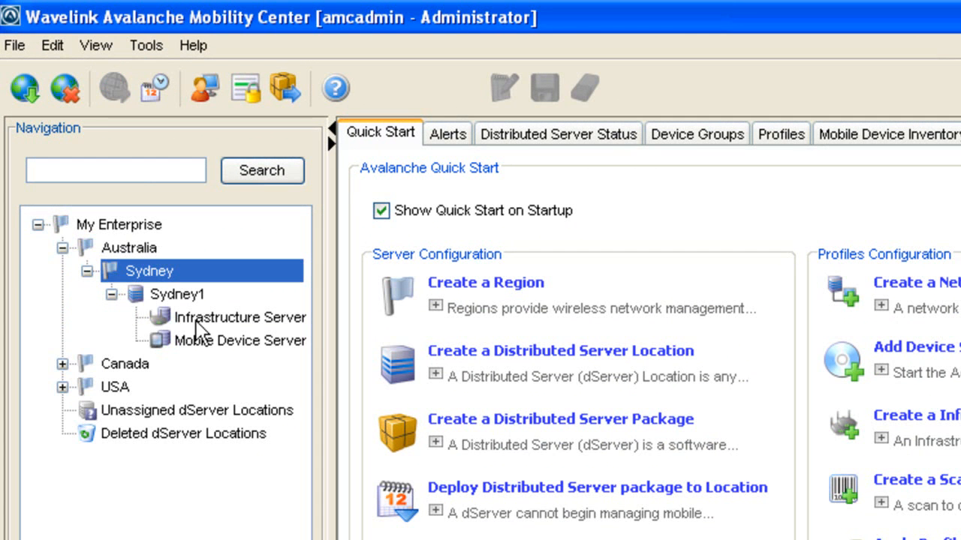